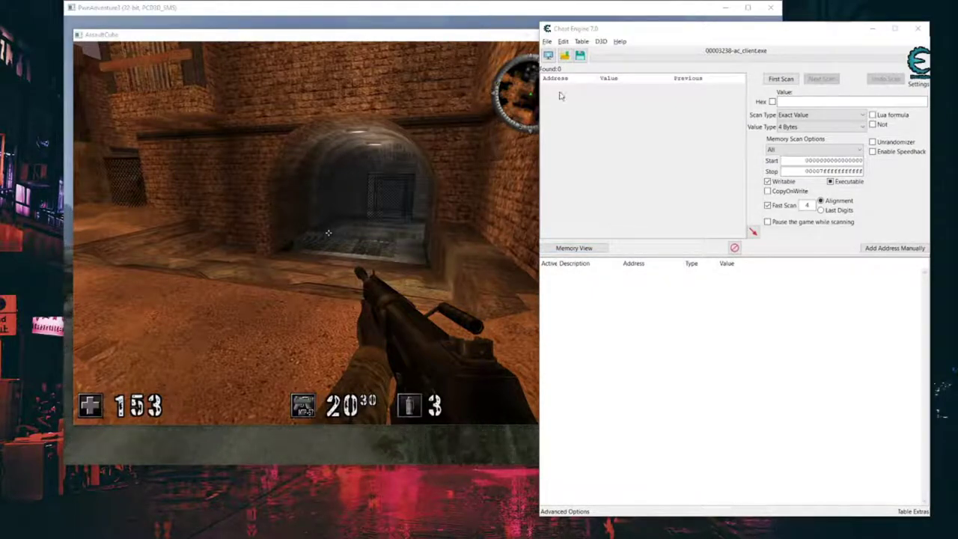
# - Run a first scan of the AssaultCube process for the exact 4-byte health value 153
pyautogui.moveTo(676, 31); pyautogui.dragTo(691, 33)
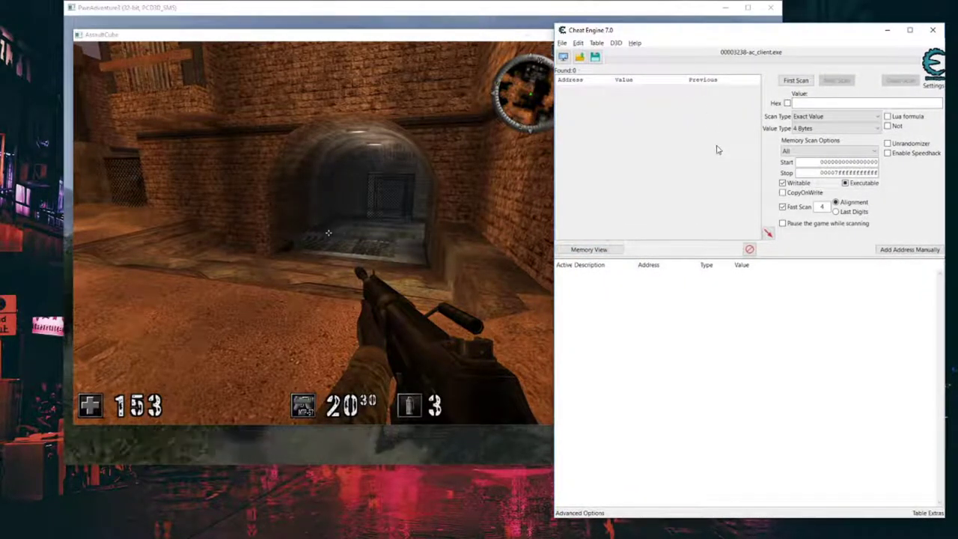
pyautogui.click(449, 43)
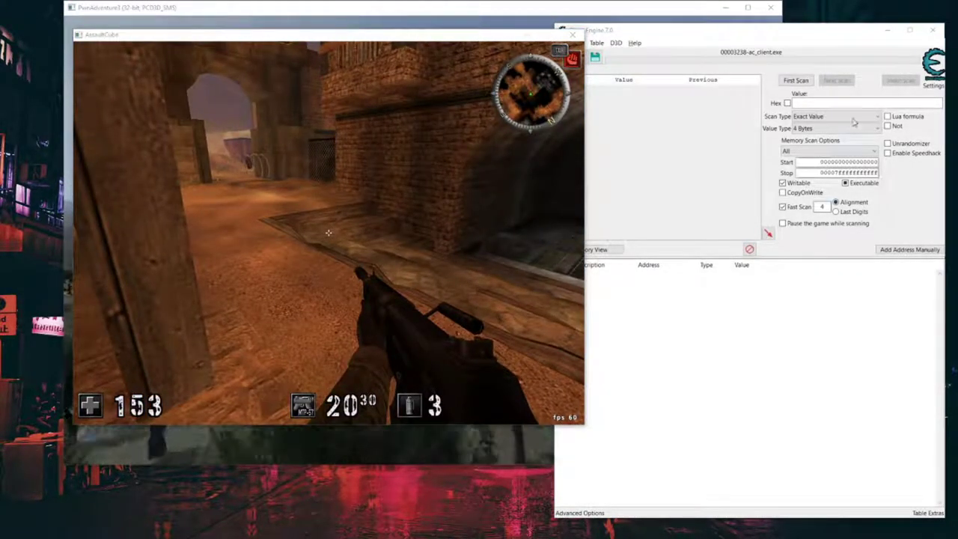
pyautogui.click(843, 102)
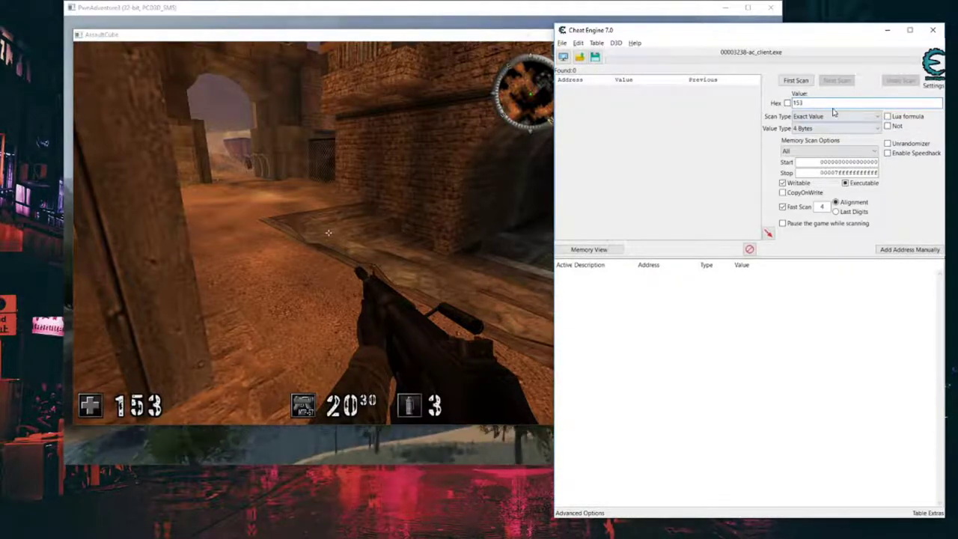
pyautogui.click(797, 80)
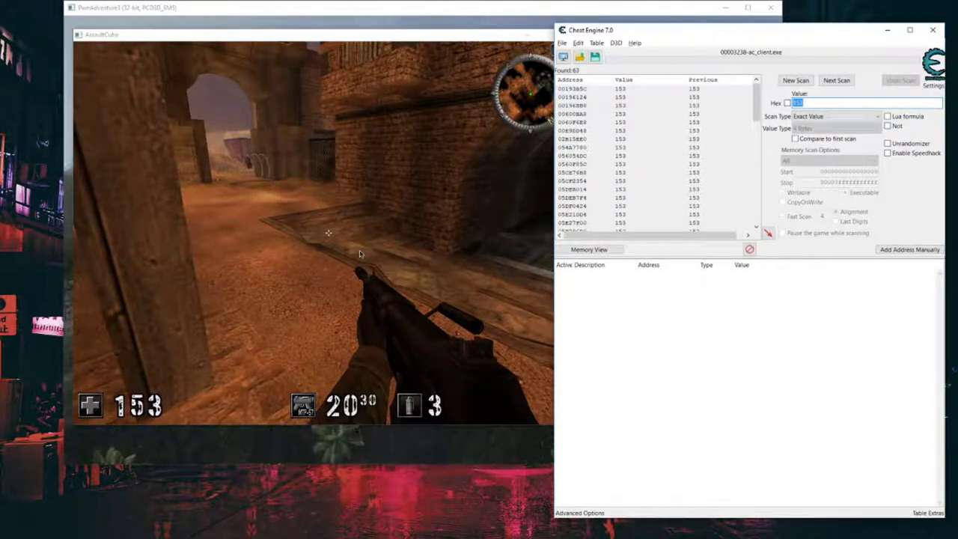
# - Lower the player's health in the game with a grenade, and narrow the scan results to the value 94
pyautogui.click(400, 250)
pyautogui.press('w')
pyautogui.press('g')
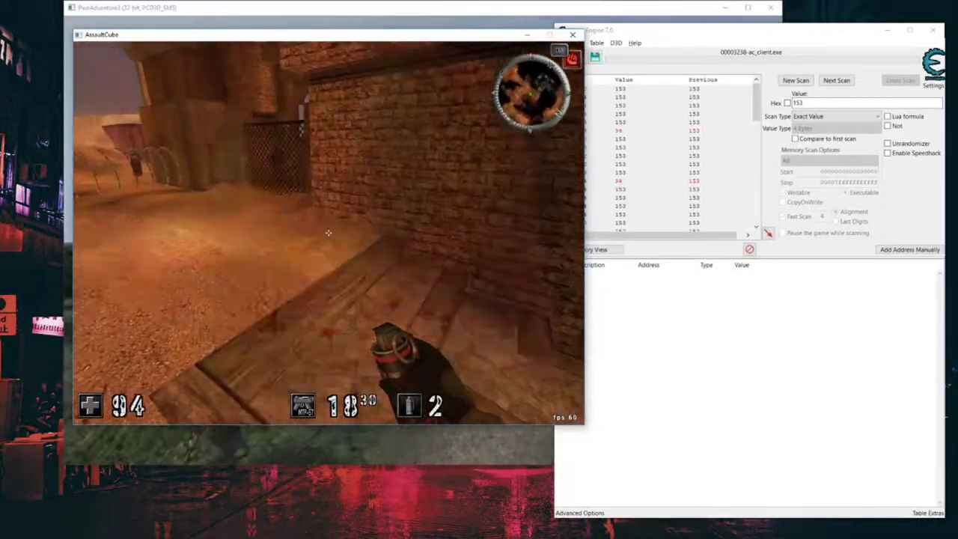
pyautogui.click(586, 294)
pyautogui.write('94')
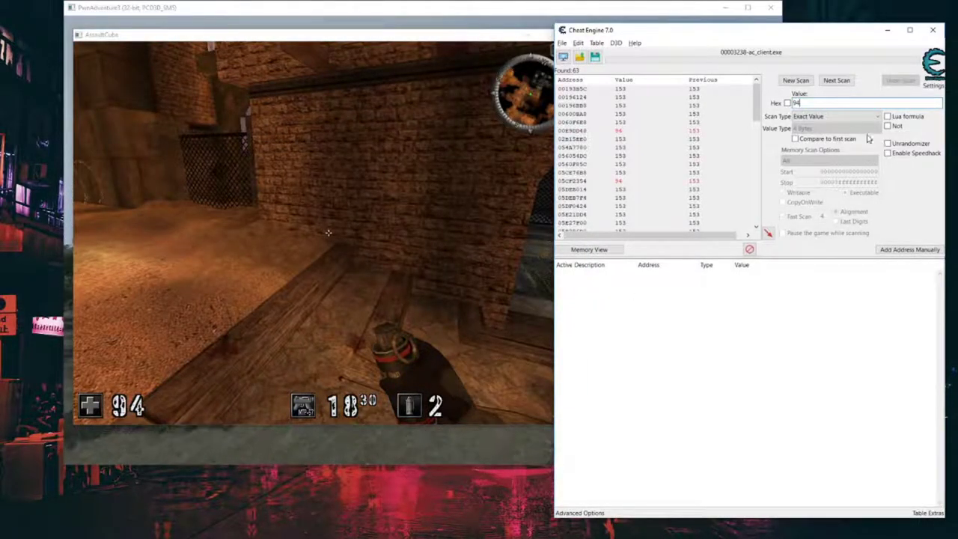
pyautogui.click(837, 80)
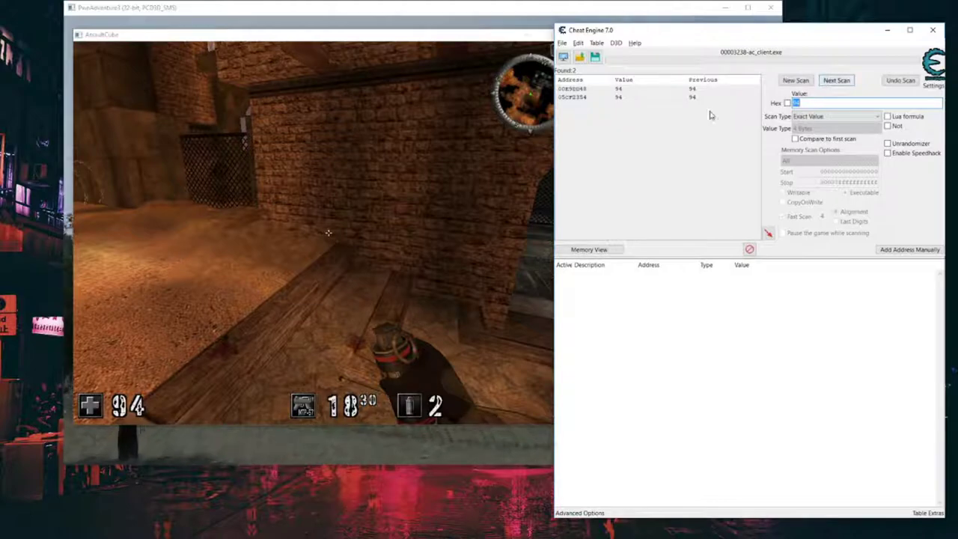
# - Add both found addresses to the address list and set the value at 00E9DD48 to 444
pyautogui.doubleClick(693, 96)
pyautogui.doubleClick(693, 88)
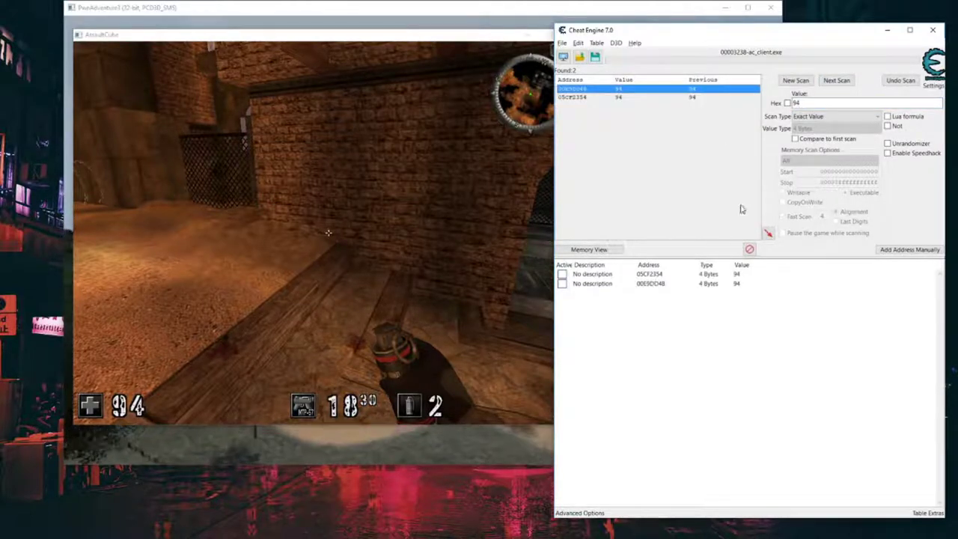
pyautogui.doubleClick(737, 284)
pyautogui.write('4')
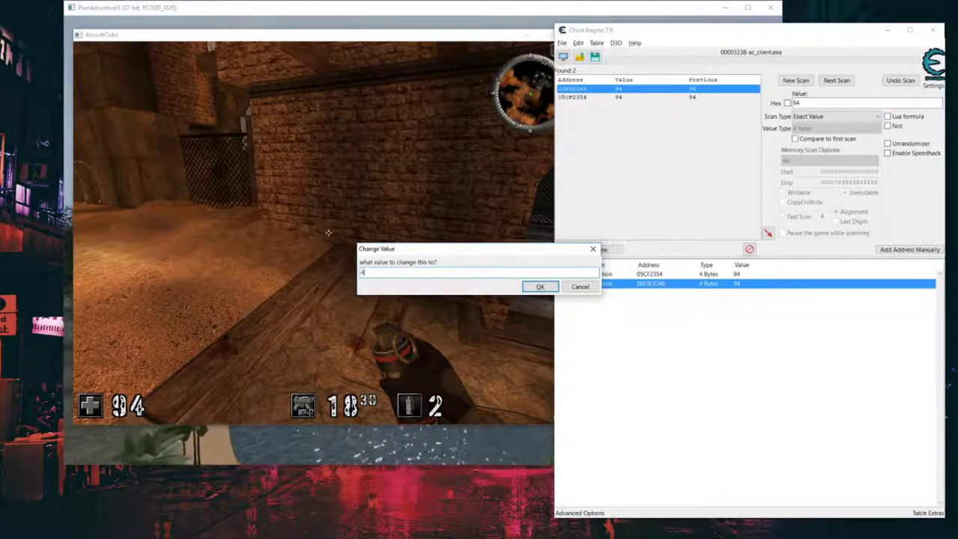
pyautogui.write('44')
pyautogui.press('Return')
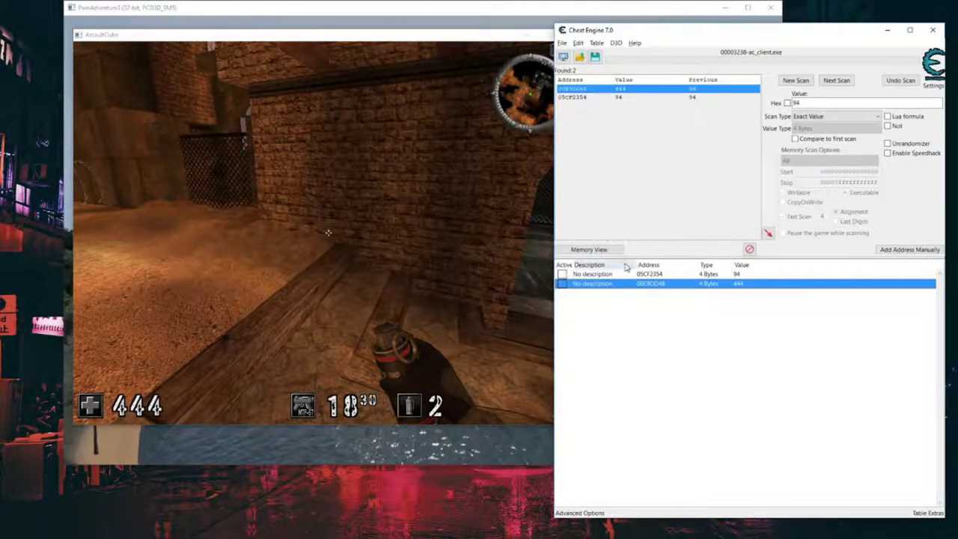
# - Set the value at 05CF2354 to 333 and remove that address from the list
pyautogui.doubleClick(741, 274)
pyautogui.write('333')
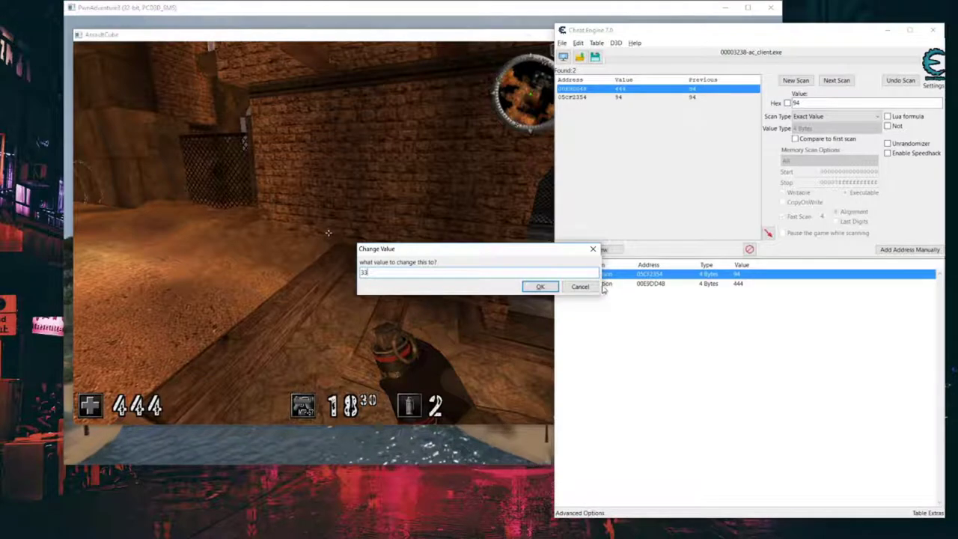
pyautogui.click(540, 289)
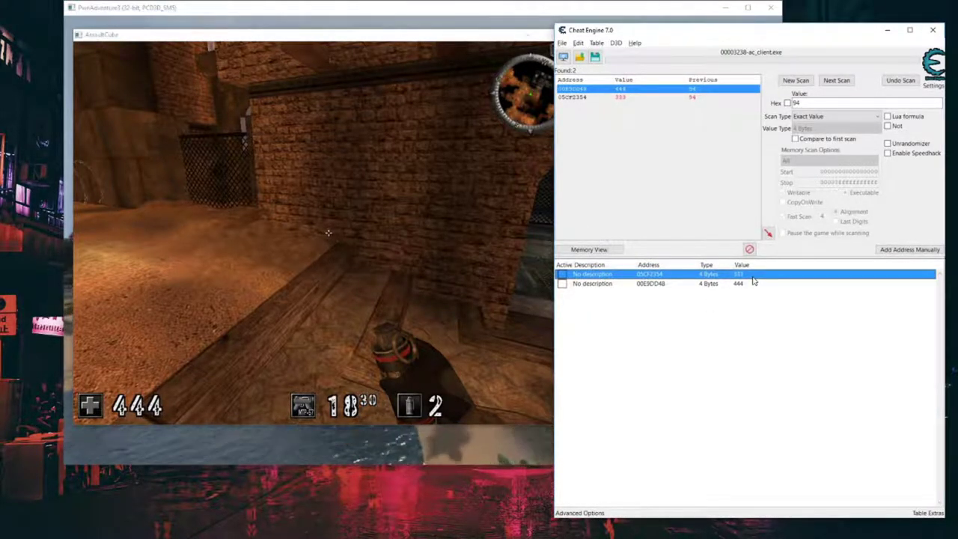
pyautogui.press('Delete')
pyautogui.press('Return')
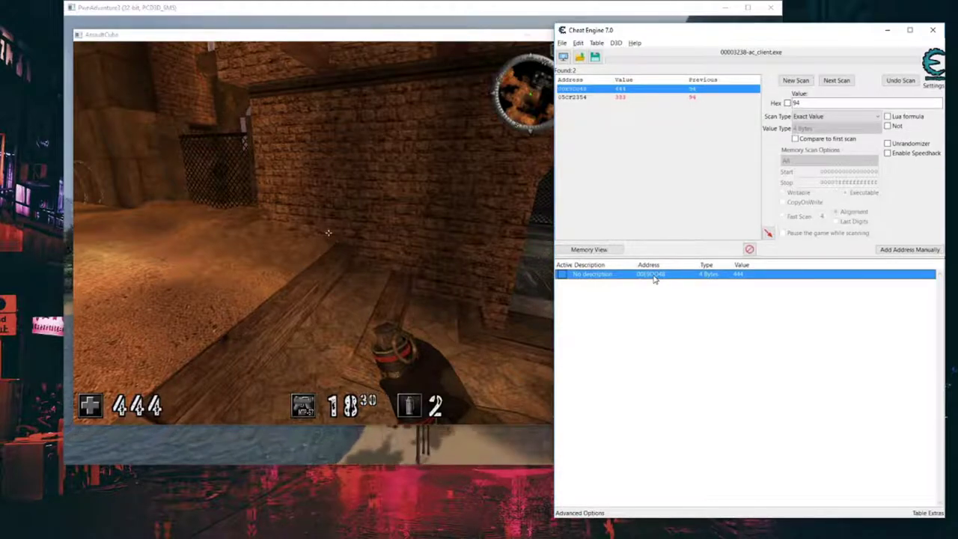
# - Attach the debugger to find what writes to health address 00E9DD48, trigger damage in the game, and inspect the logged mov instruction
pyautogui.press('F6')
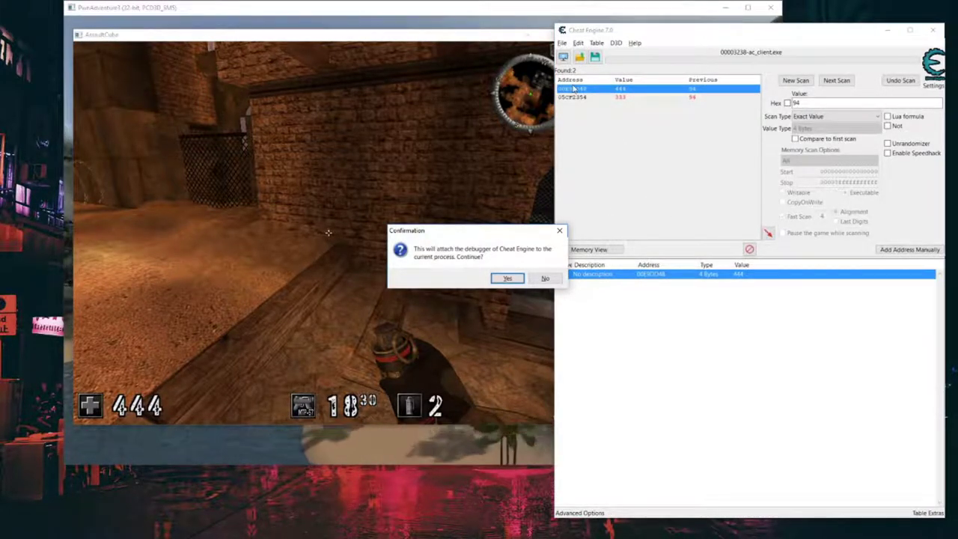
pyautogui.click(510, 279)
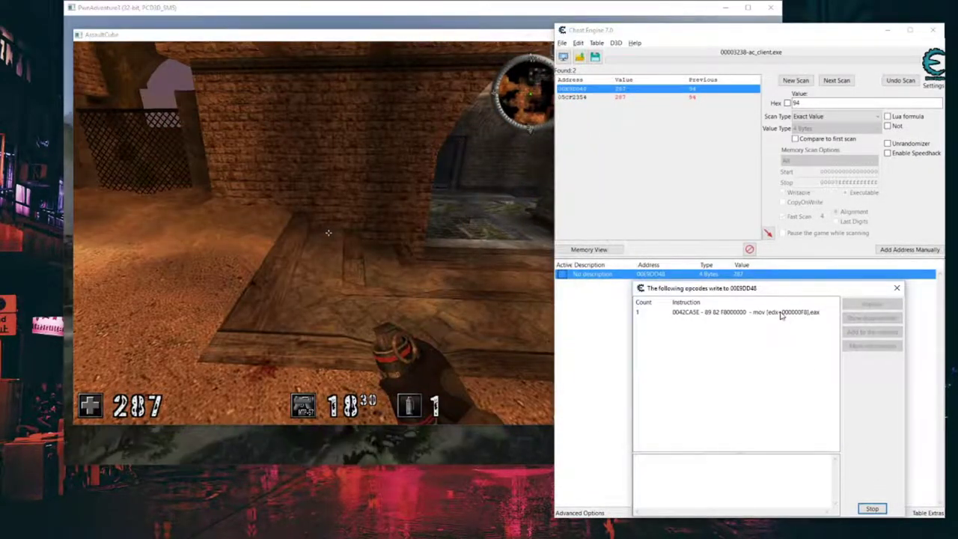
pyautogui.click(794, 313)
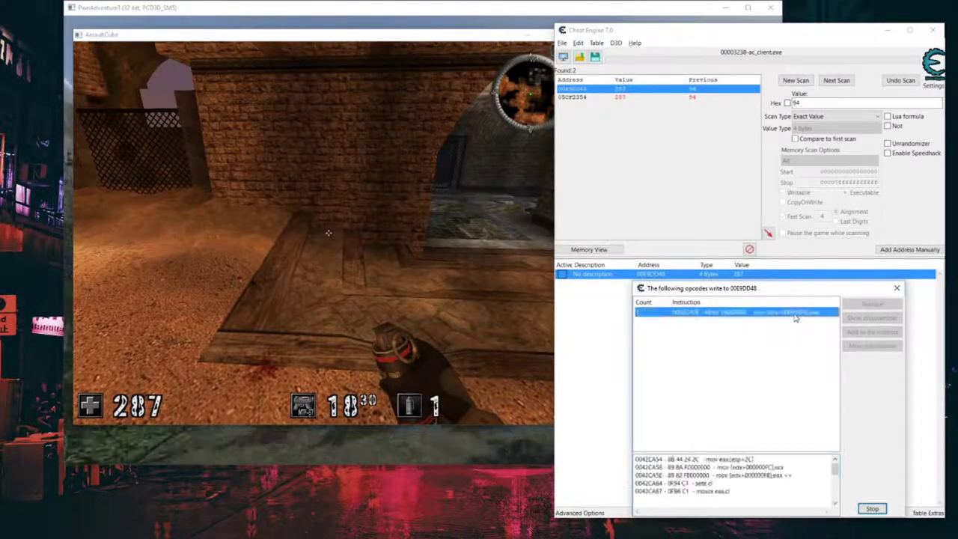
pyautogui.click(897, 288)
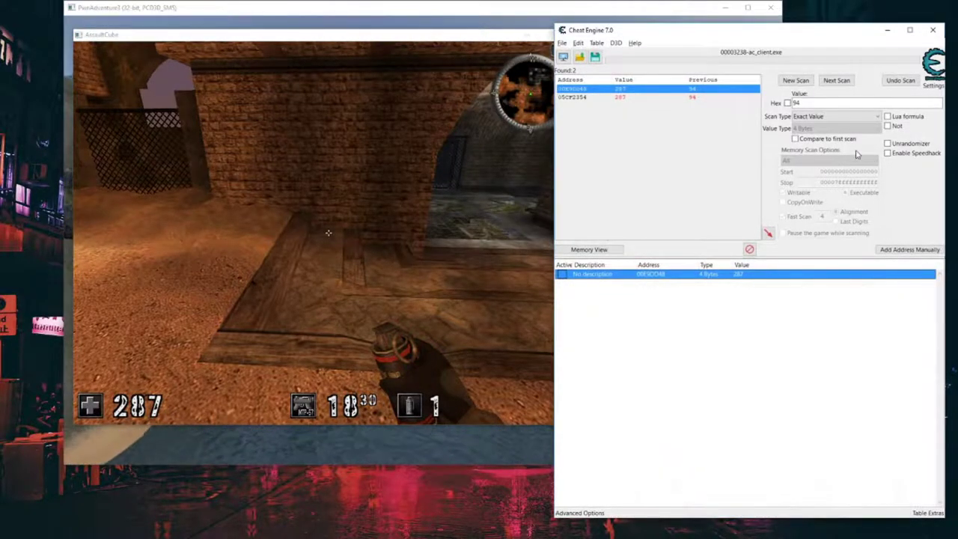
# - Run a first scan for the exact hexadecimal 4-byte value 00E9DC50
pyautogui.click(833, 102)
pyautogui.doubleClick(832, 101)
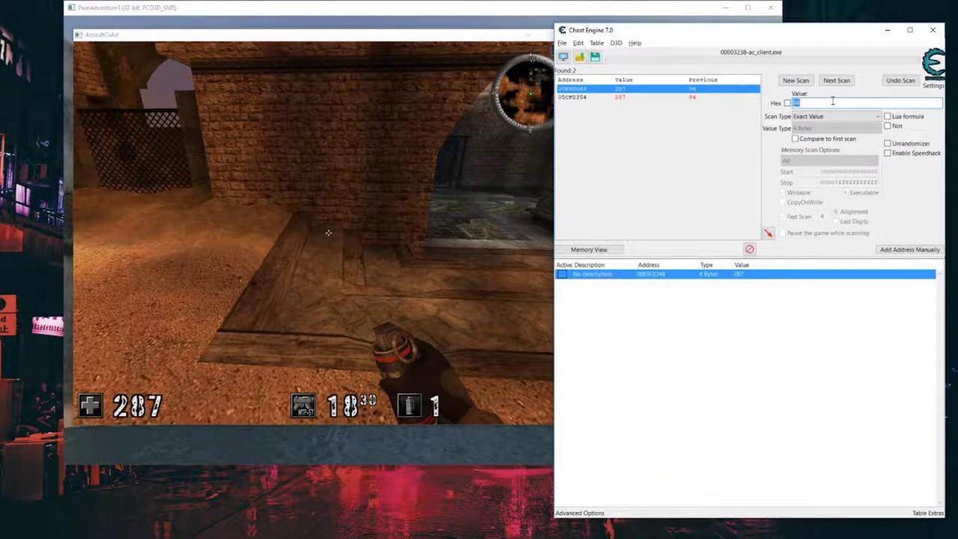
pyautogui.hotkey('alt', 'Tab')
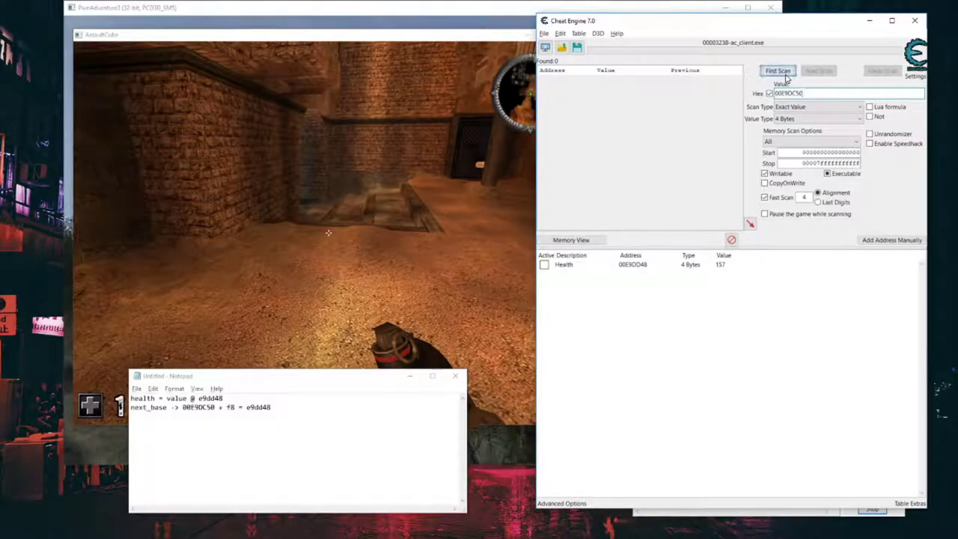
pyautogui.click(783, 73)
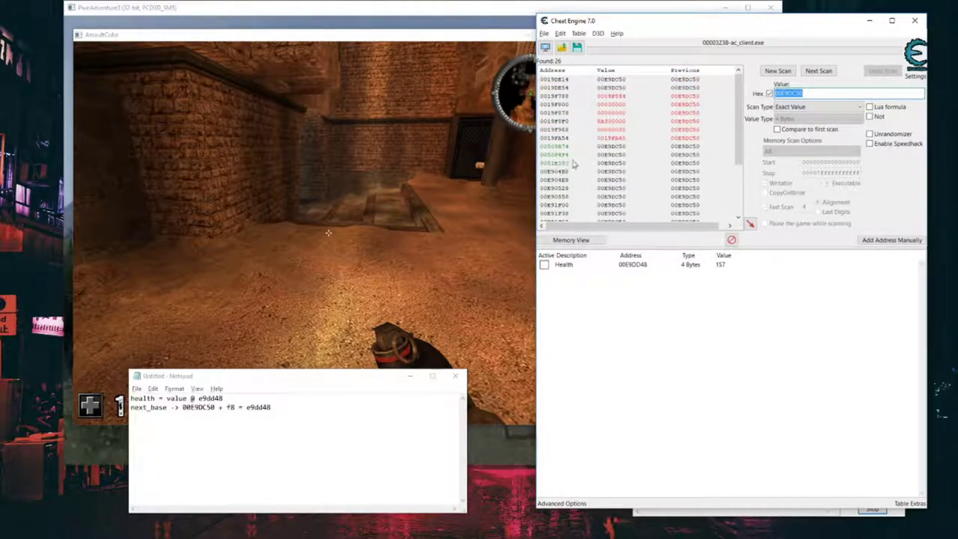
# - Add the static address 0050F4F4 from the scan results to the address list
pyautogui.click(635, 267)
pyautogui.click(689, 298)
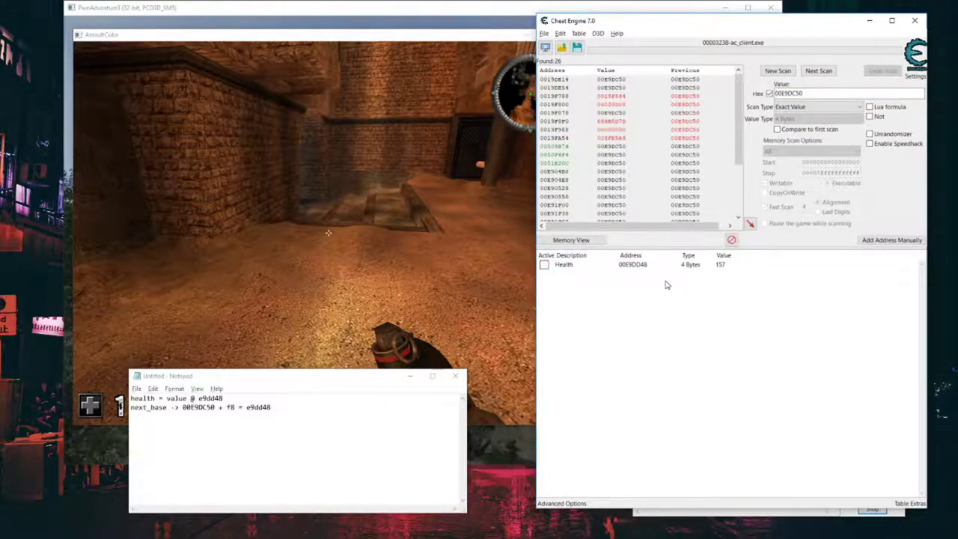
pyautogui.click(572, 155)
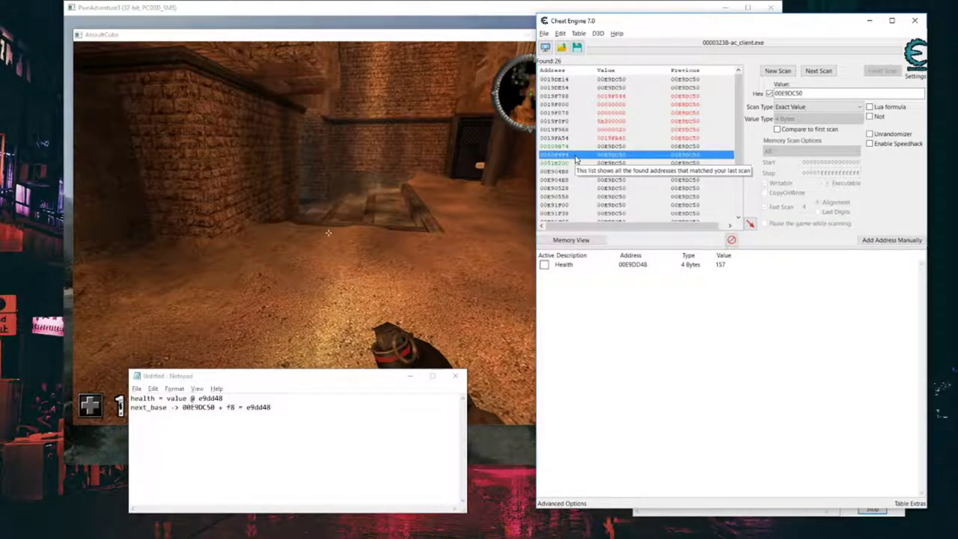
pyautogui.doubleClick(571, 156)
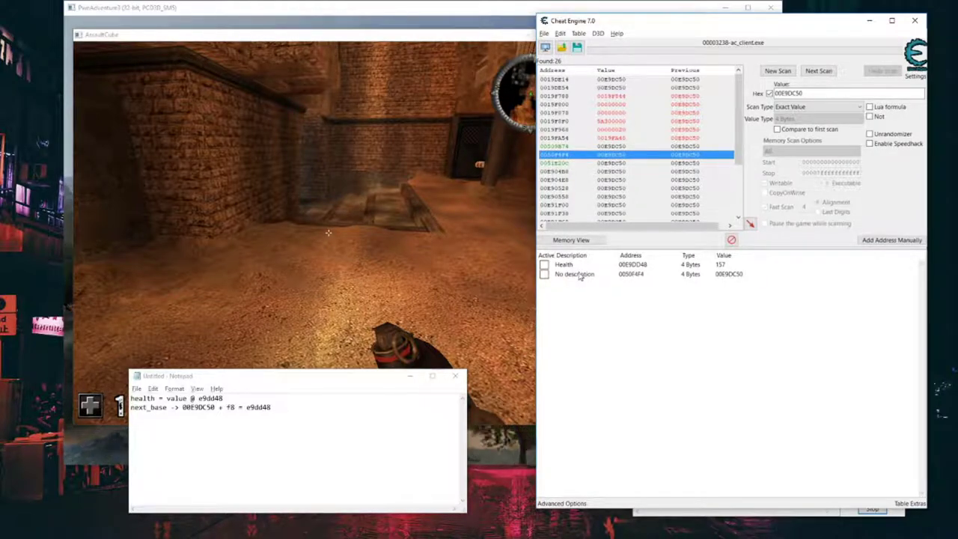
# - Add a 4-byte pointer entry with base address 50f4f4 and offset f8
pyautogui.click(231, 408)
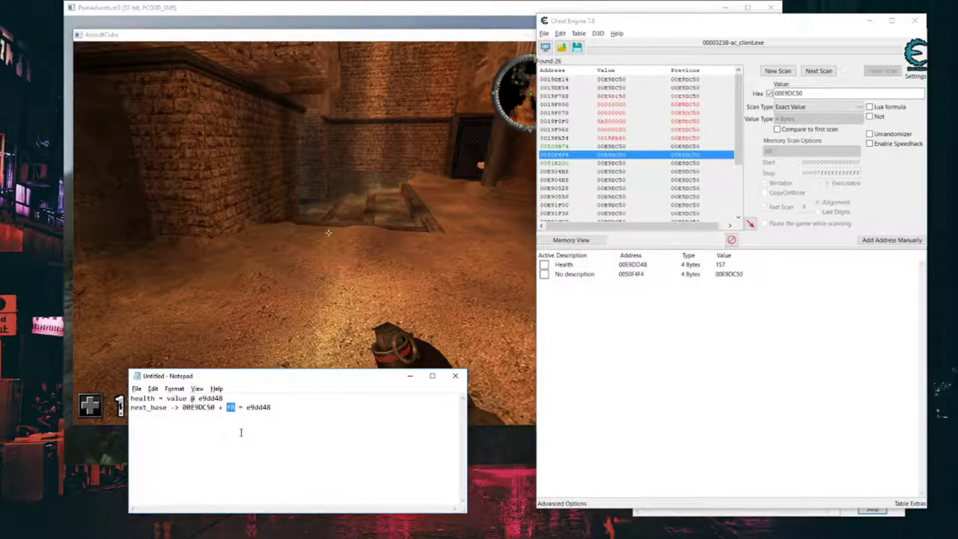
pyautogui.doubleClick(636, 275)
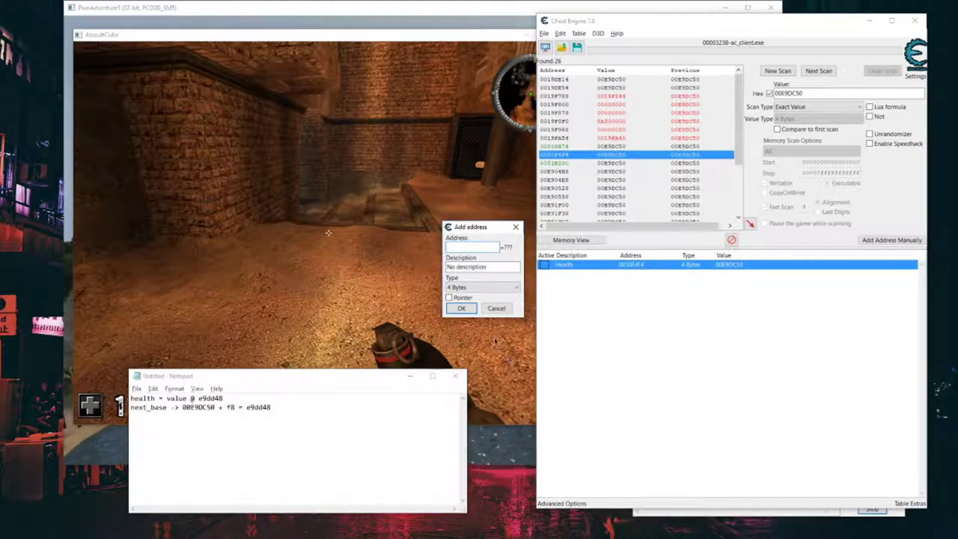
pyautogui.click(450, 298)
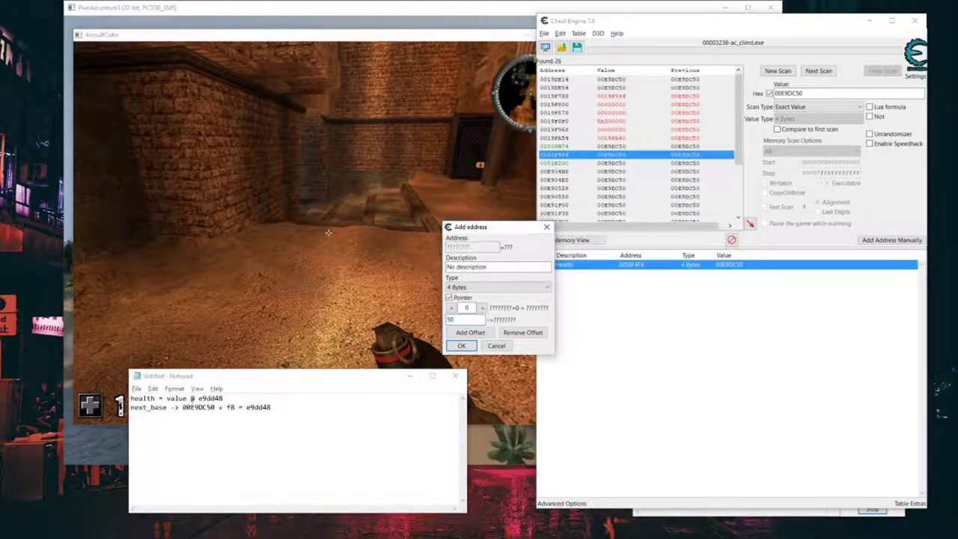
pyautogui.write('50f4f4')
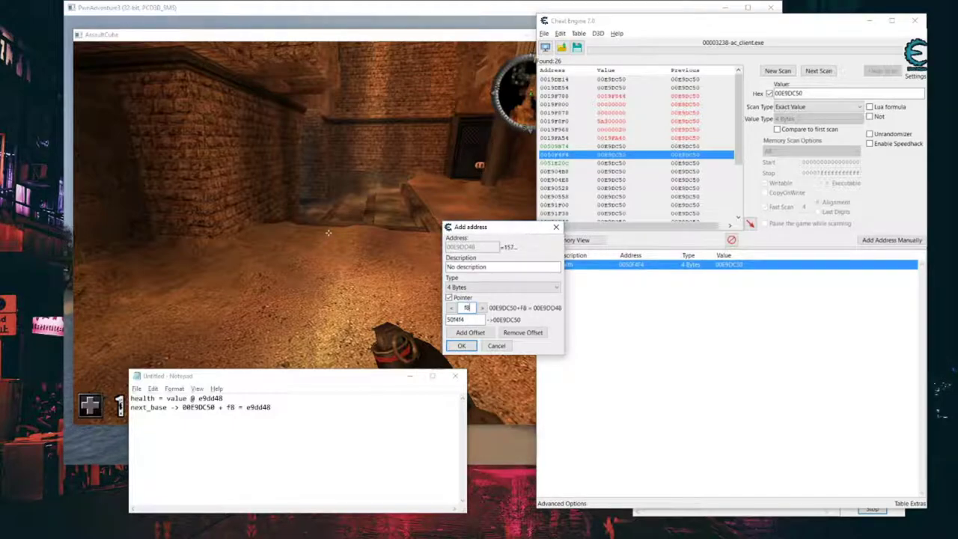
pyautogui.click(461, 347)
# - Switch to ReClass.NET and examine the fields of the player and WeaponObj classes
pyautogui.moveTo(312, 381); pyautogui.dragTo(400, 435)
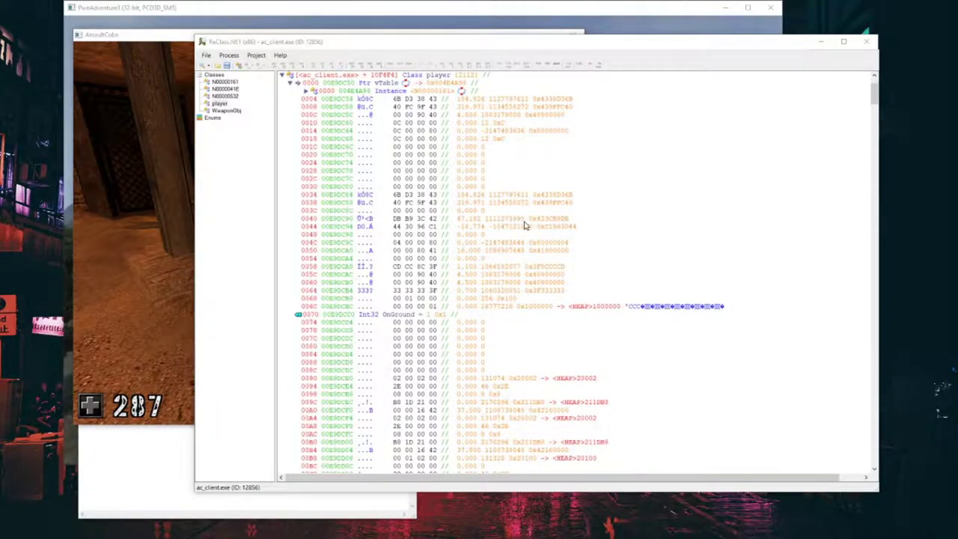
pyautogui.scroll(-12, 524, 225)
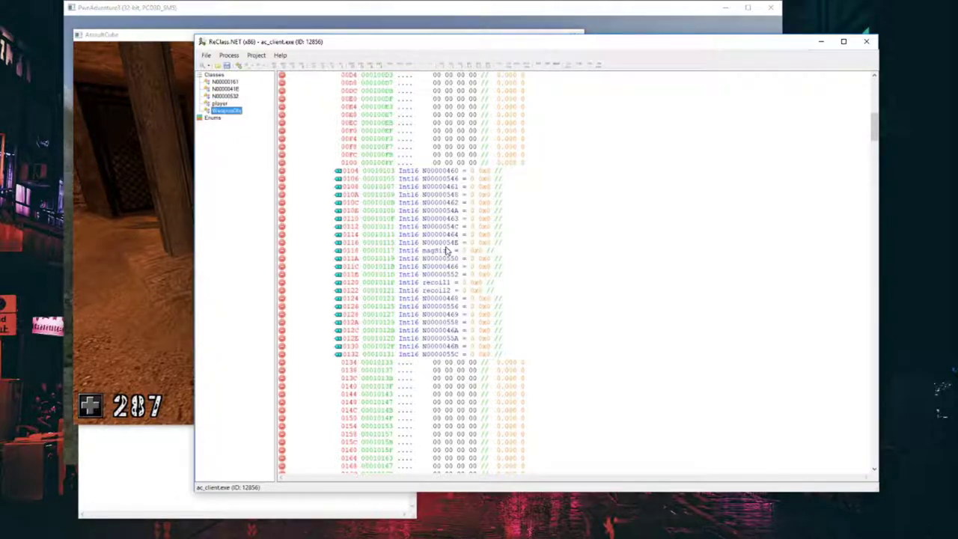
pyautogui.write('ze')
pyautogui.press('Return')
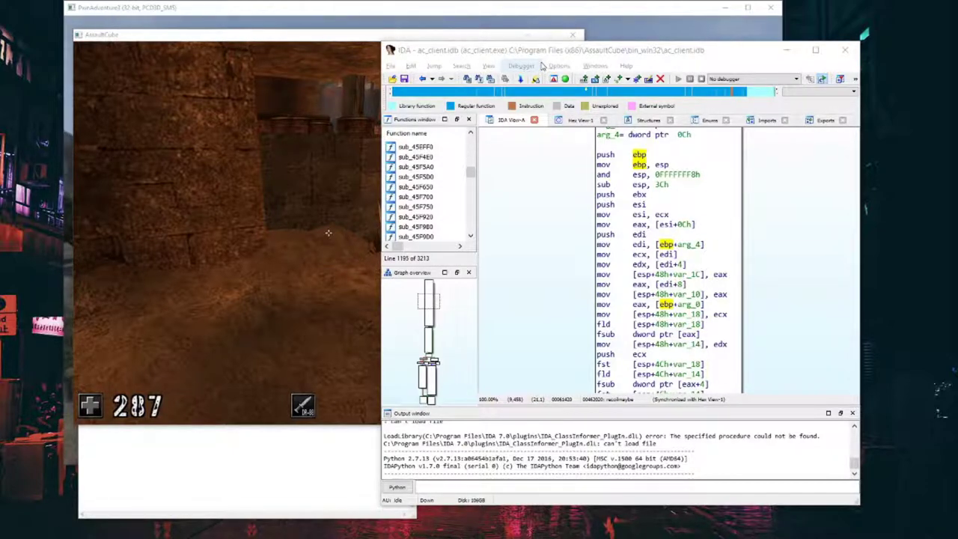
# - Switch to IDA, decompile the recoilmaybe function, review its pseudocode, and return to the game
pyautogui.moveTo(540, 54); pyautogui.dragTo(584, 36)
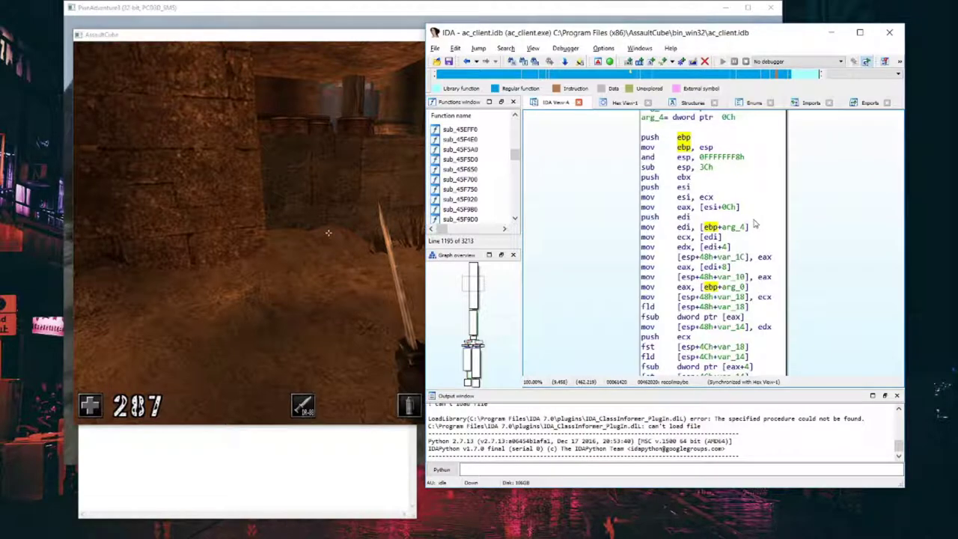
pyautogui.click(774, 173)
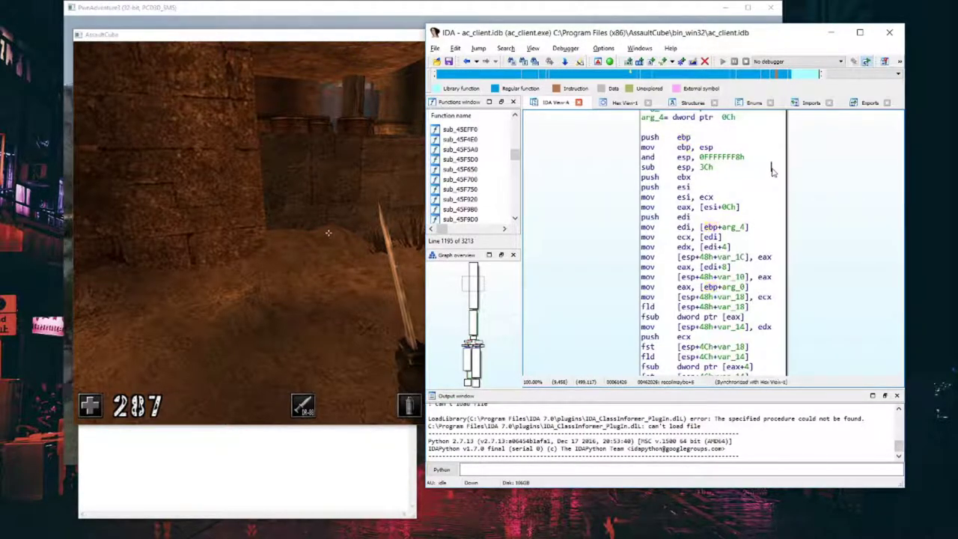
pyautogui.press('F5')
pyautogui.click(776, 349)
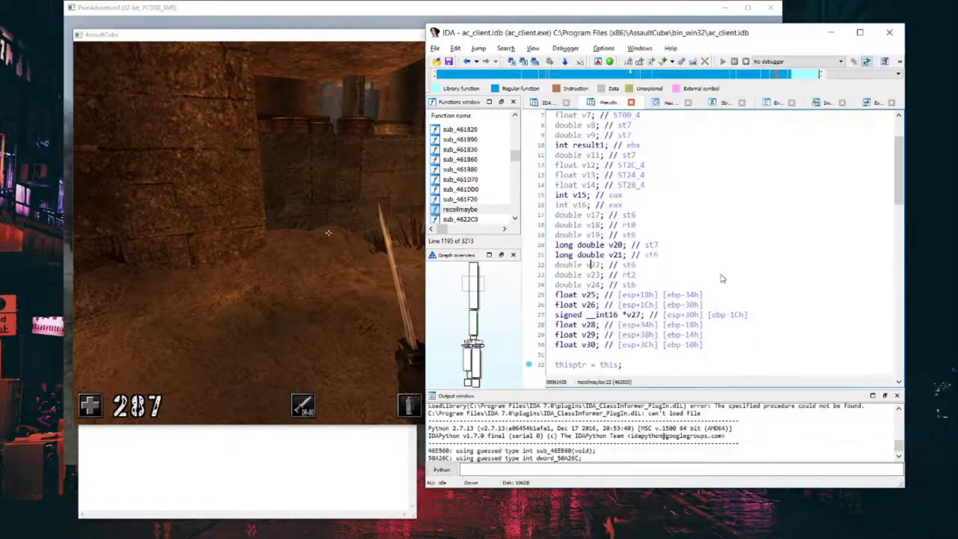
pyautogui.scroll(-8, 707, 285)
pyautogui.scroll(-2, 707, 285)
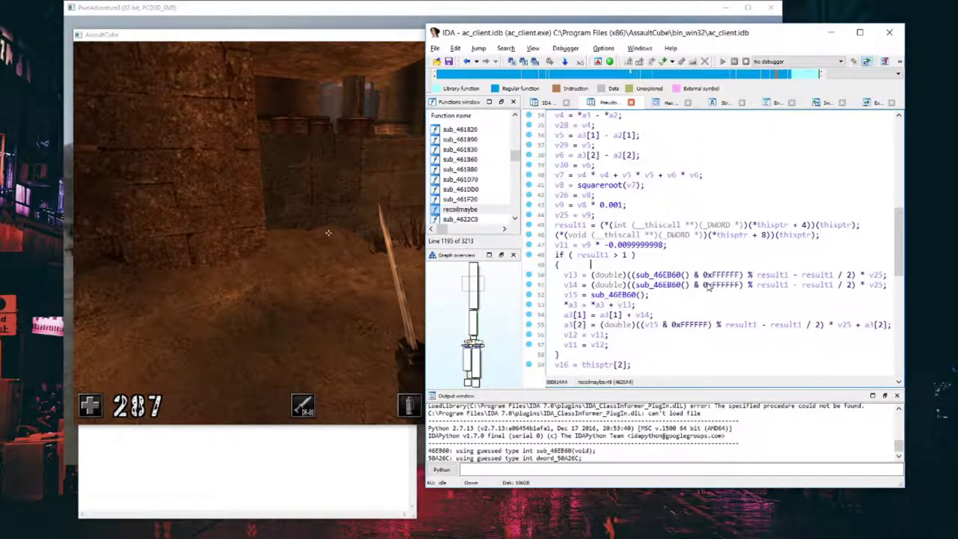
pyautogui.scroll(-3, 704, 259)
pyautogui.click(358, 279)
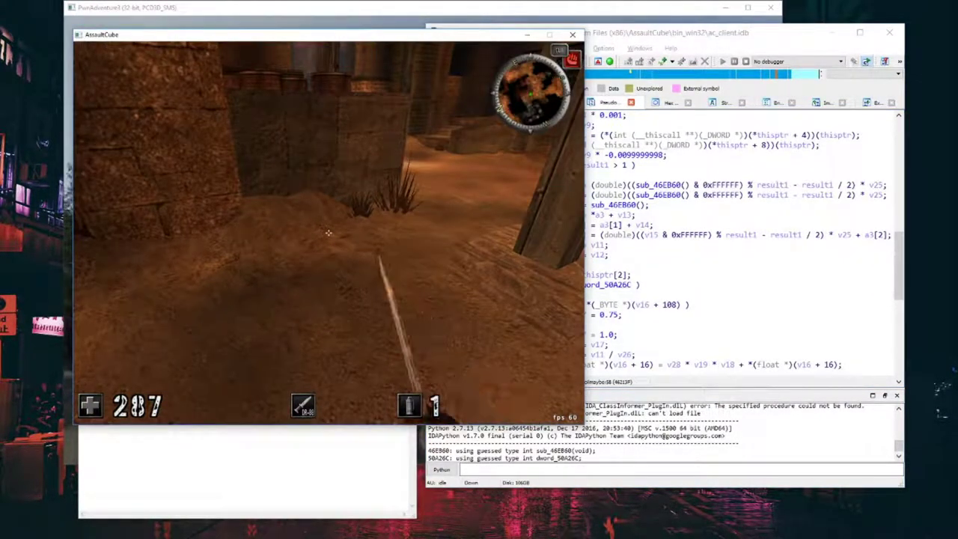
# - Switch weapons in AssaultCube, and return to IDA to review the earlier lines of the recoilmaybe pseudocode
pyautogui.press('2')
pyautogui.press('1')
pyautogui.moveTo(328, 233); pyautogui.dragTo(328, 233)
pyautogui.hotkey('alt', 'Tab')
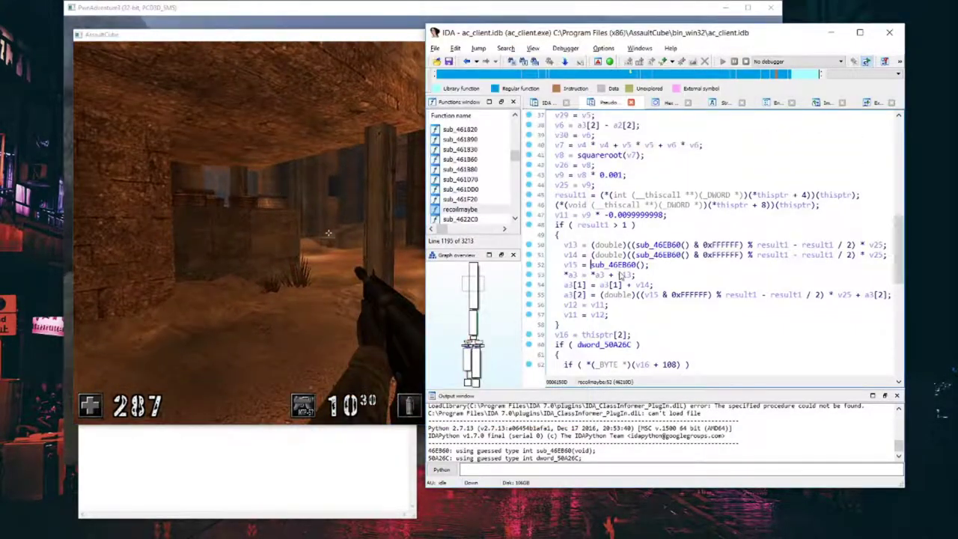
pyautogui.scroll(9, 682, 204)
pyautogui.scroll(4, 681, 204)
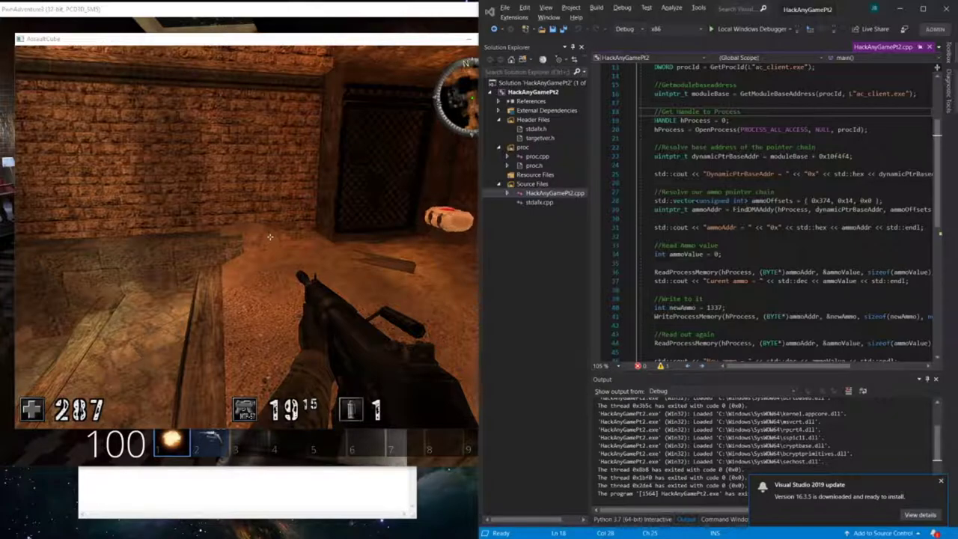
# - Review the ammo pointer reading and writing code in HackAnyGamePt2.cpp in Visual Studio, and fire a shot in AssaultCube
pyautogui.scroll(-2, 586, 265)
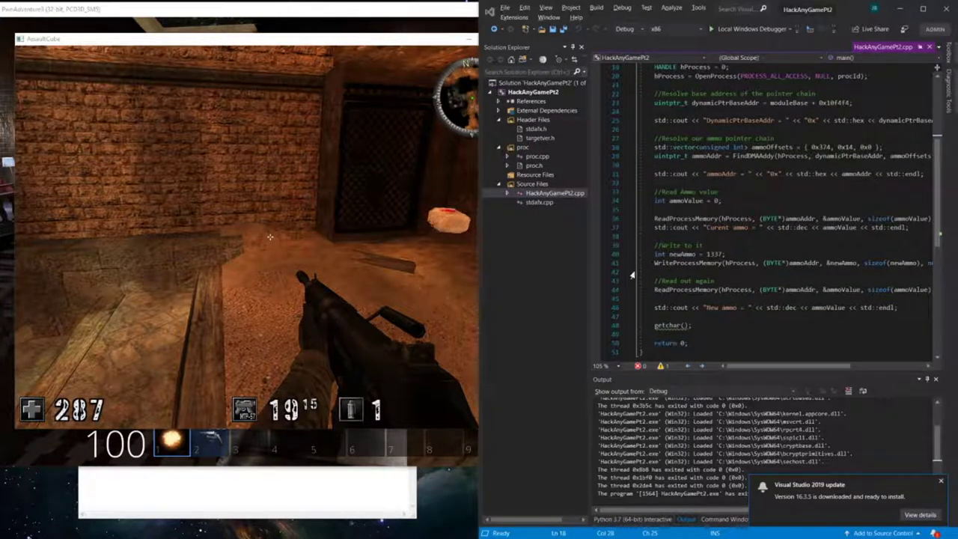
pyautogui.click(271, 238)
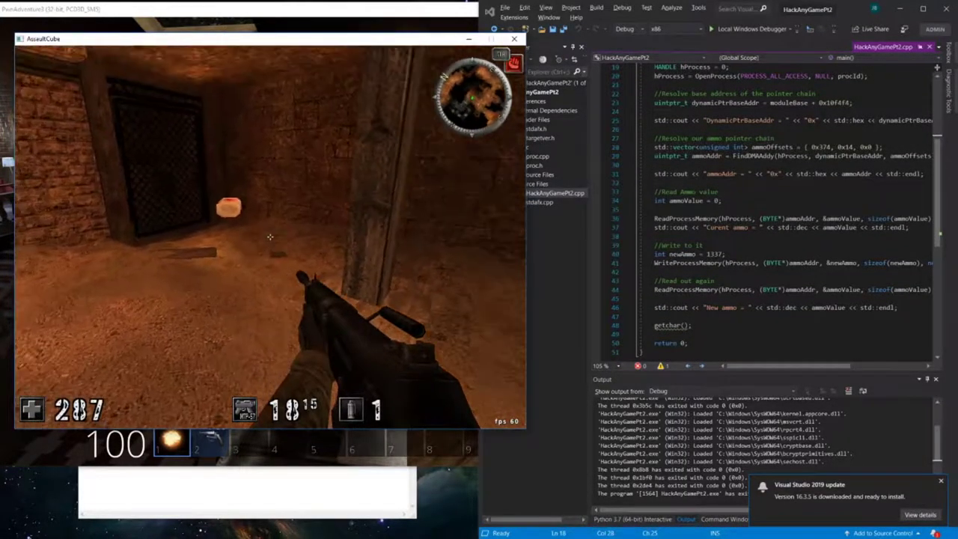
pyautogui.click(748, 28)
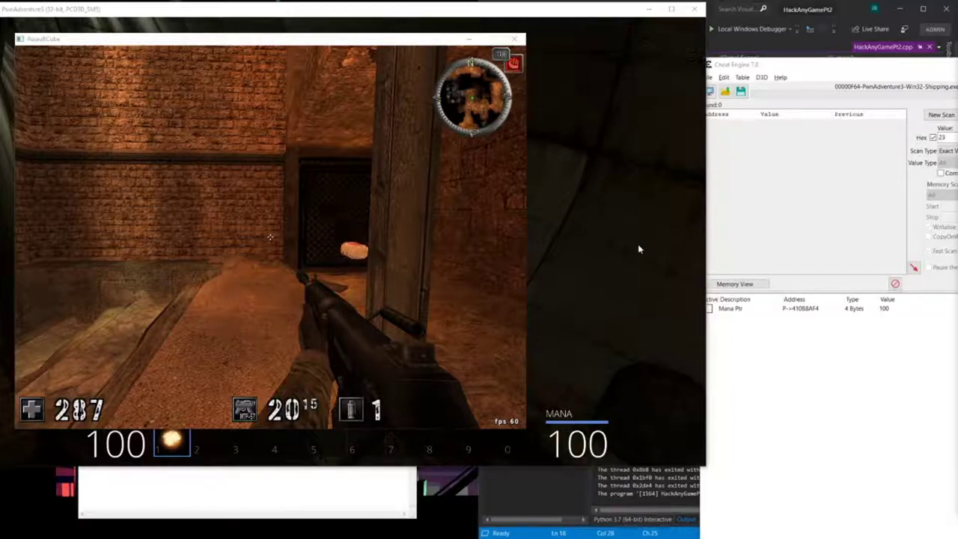
# - Fire a shot in AssaultCube and walk around the level, and switch to the PwnAdventure3 window
pyautogui.click(473, 265)
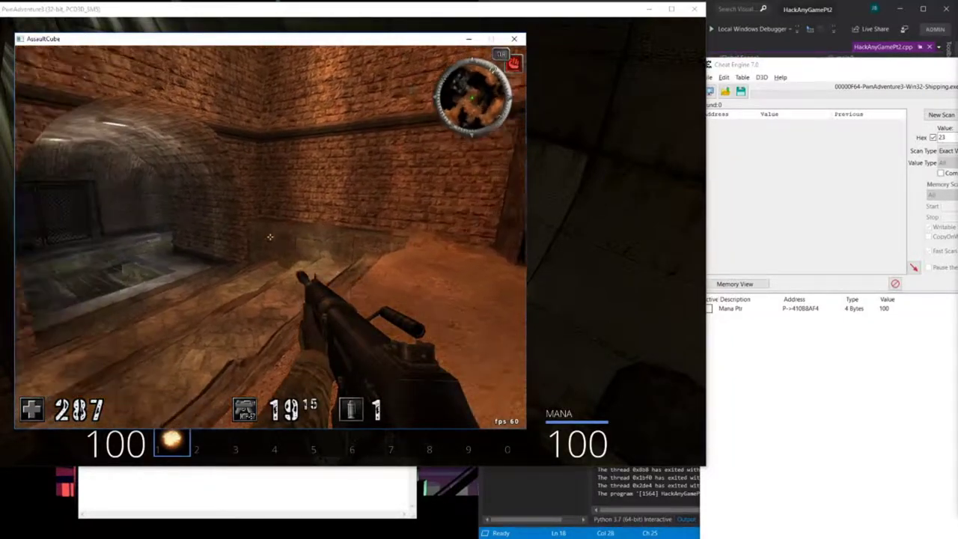
pyautogui.press('w')
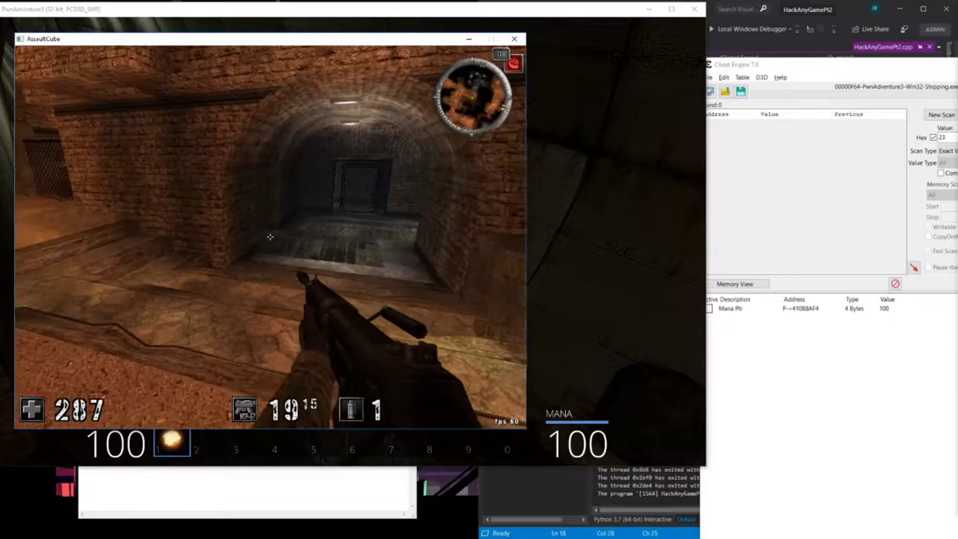
pyautogui.press('w')
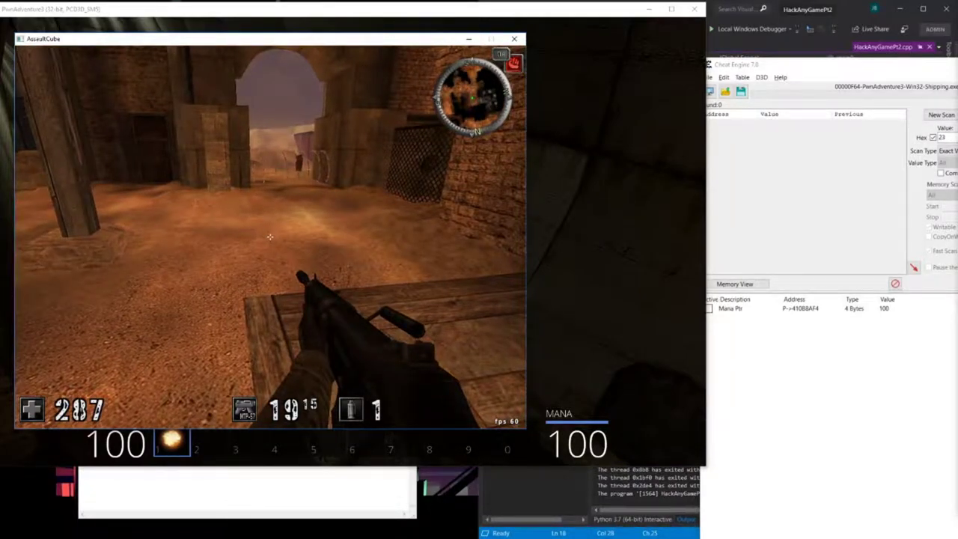
pyautogui.press('w')
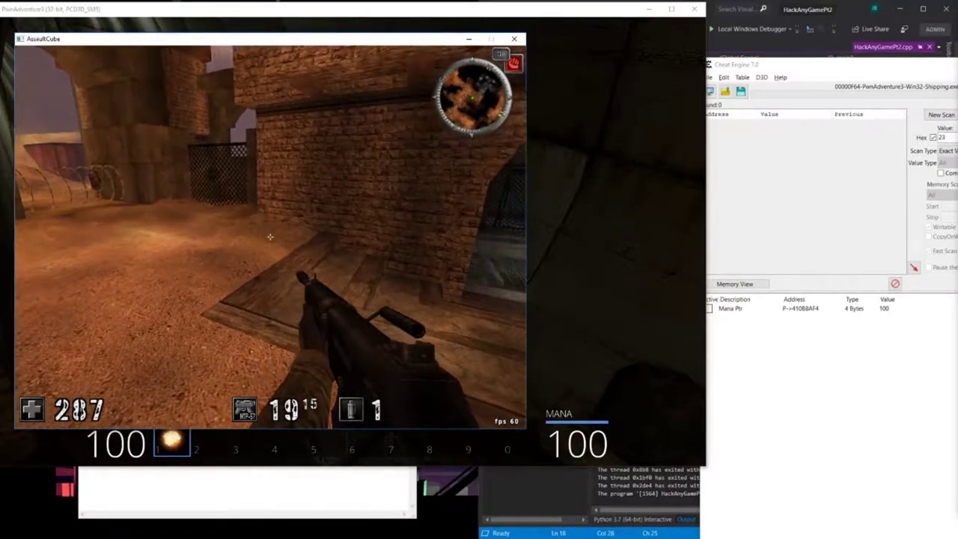
pyautogui.press('w')
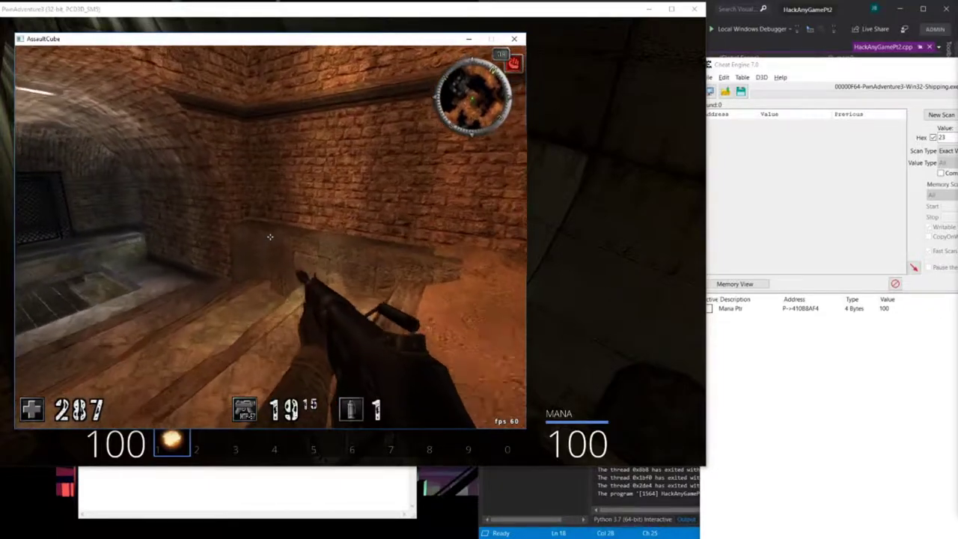
pyautogui.hotkey('alt', 'Tab')
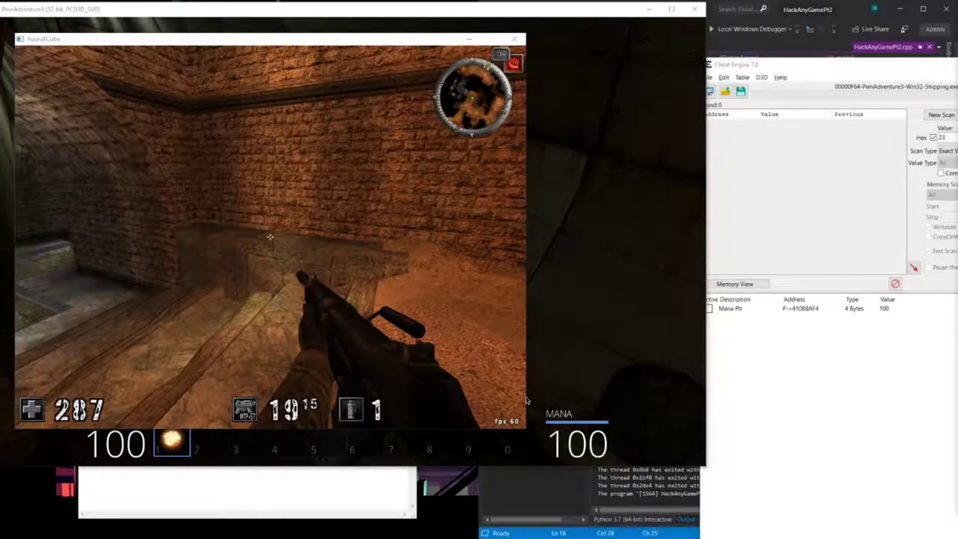
pyautogui.hotkey('alt', 'Tab')
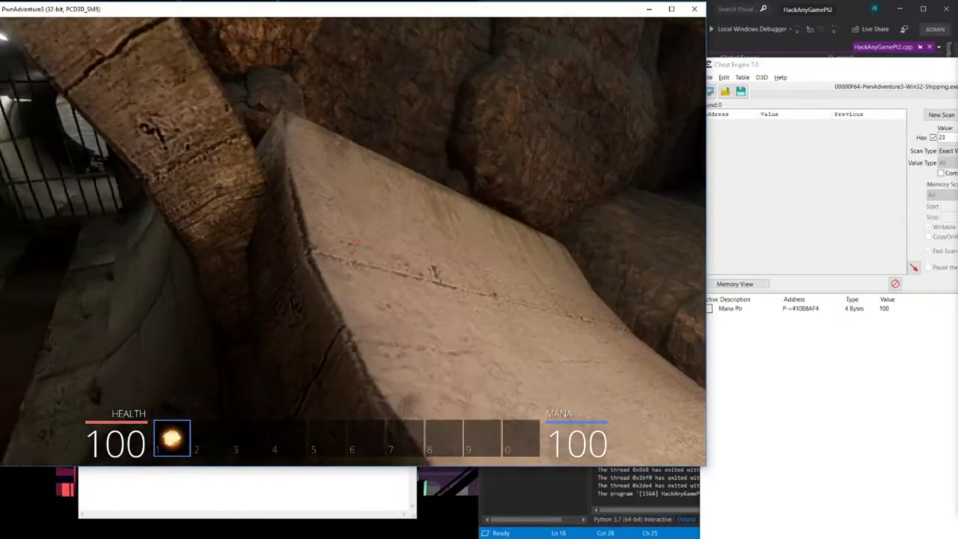
# - Walk into the brick building in PwnAdventure3, climb the stairs, and explore the upper floor along the railings
pyautogui.press('w')
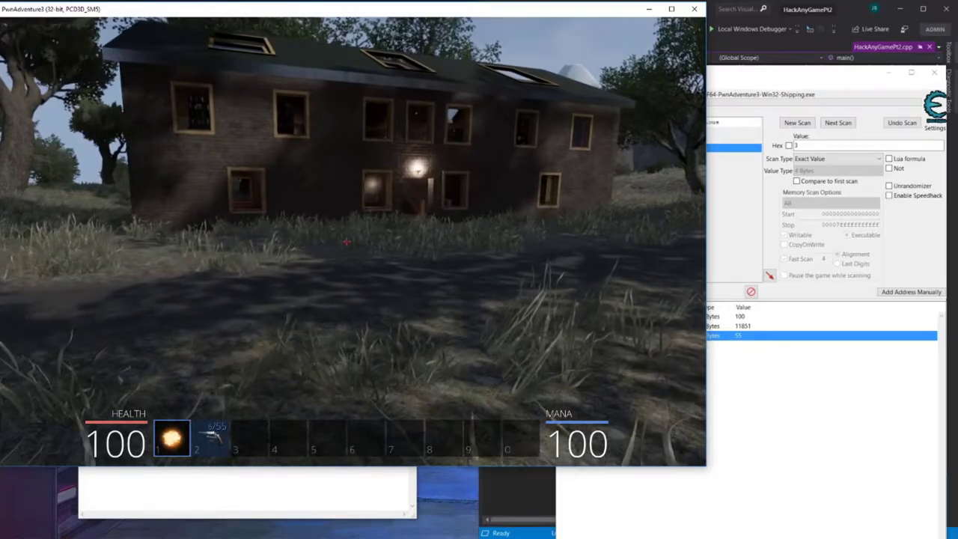
pyautogui.press('w')
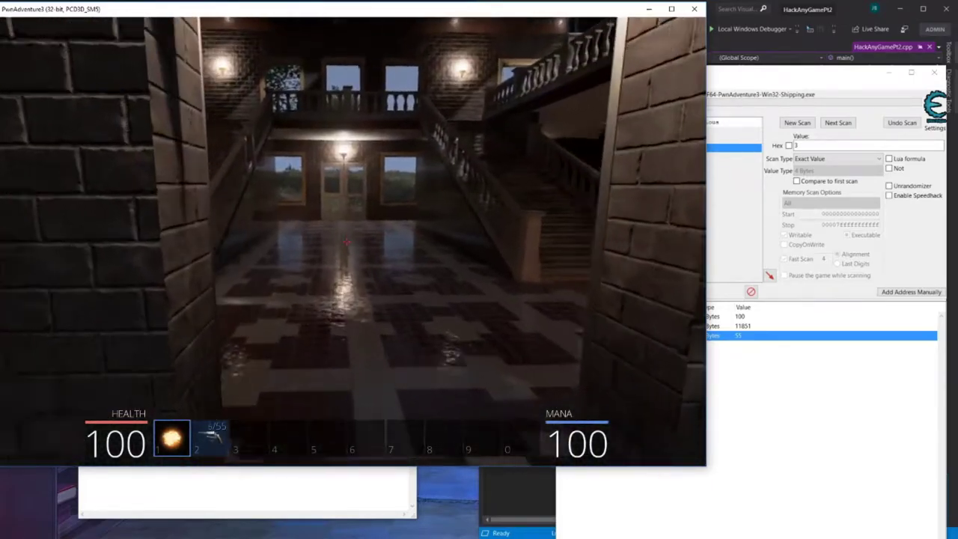
pyautogui.press('w')
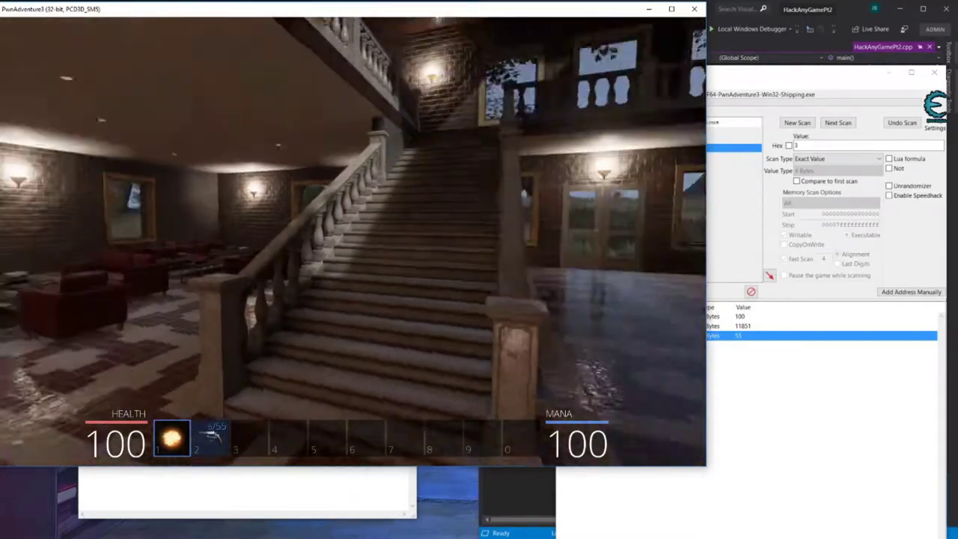
pyautogui.press('w')
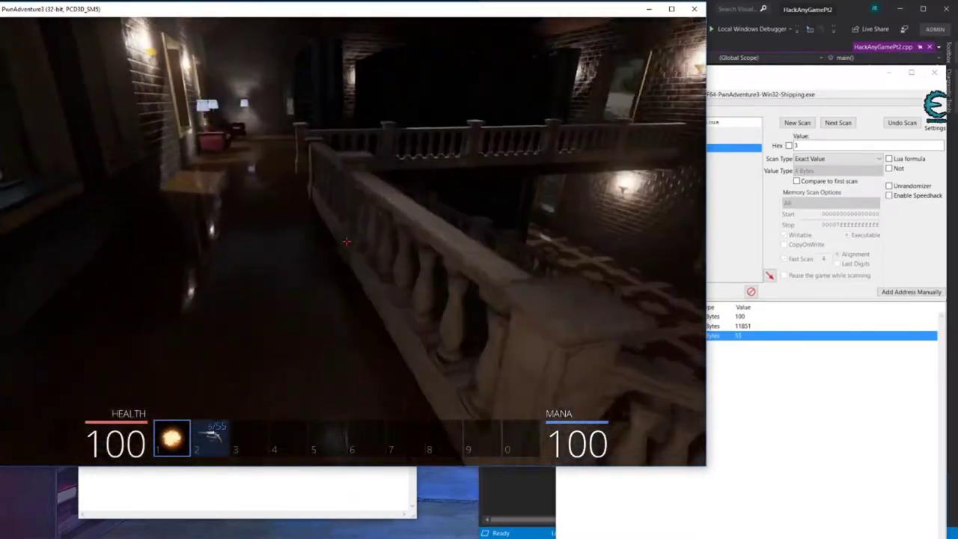
pyautogui.press('w')
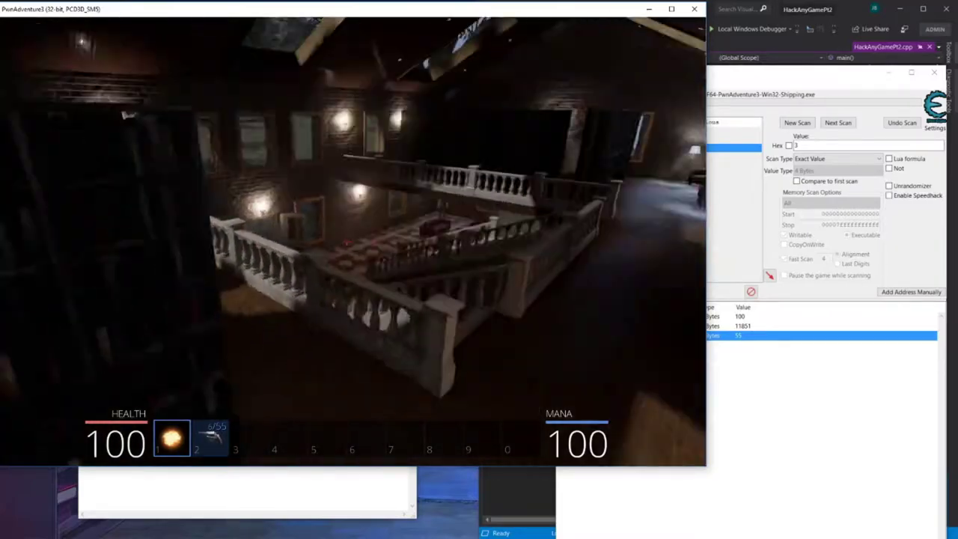
pyautogui.press('w')
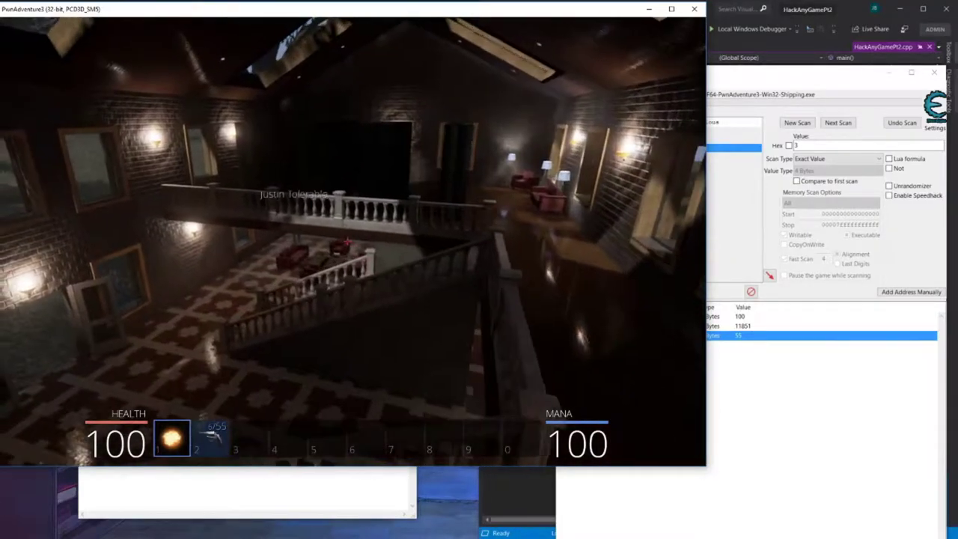
pyautogui.press('w')
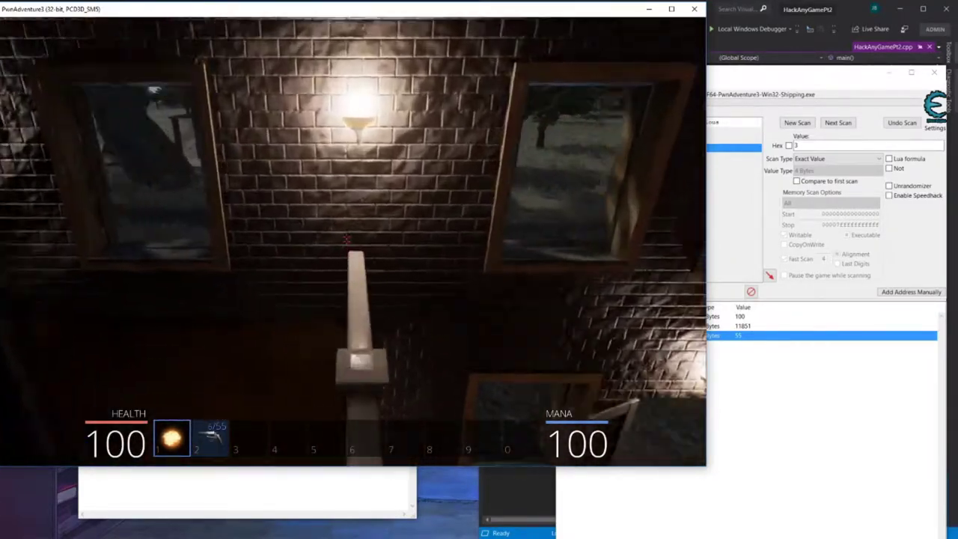
pyautogui.press('w')
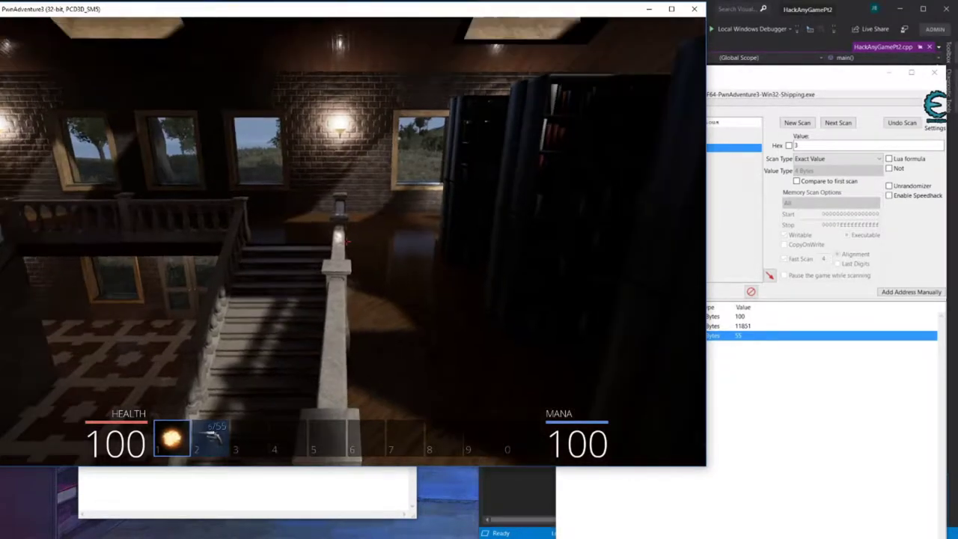
# - Switch to Cheat Engine, select the Mana Ptr entry in the address list, and move the window next to the game view
pyautogui.hotkey('alt', 'Tab')
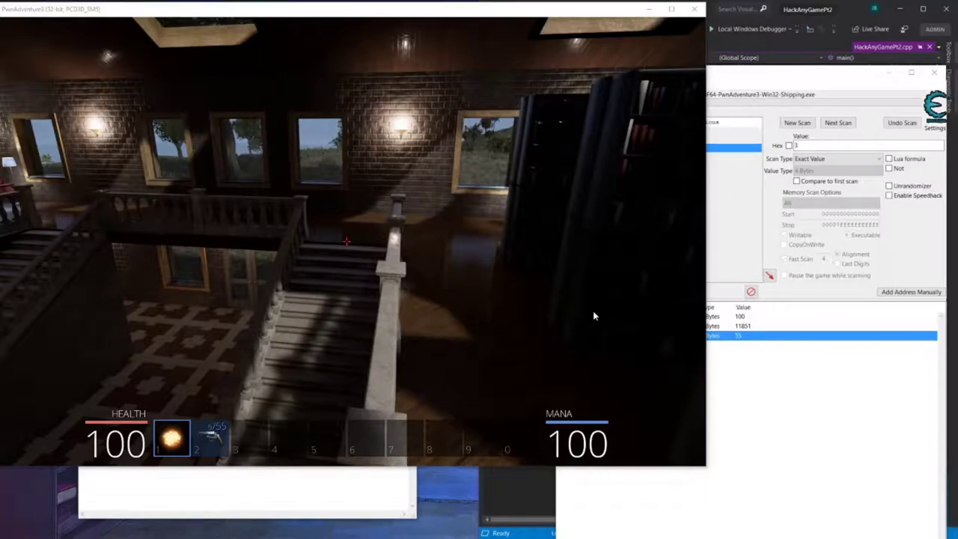
pyautogui.hotkey('alt', 'Tab')
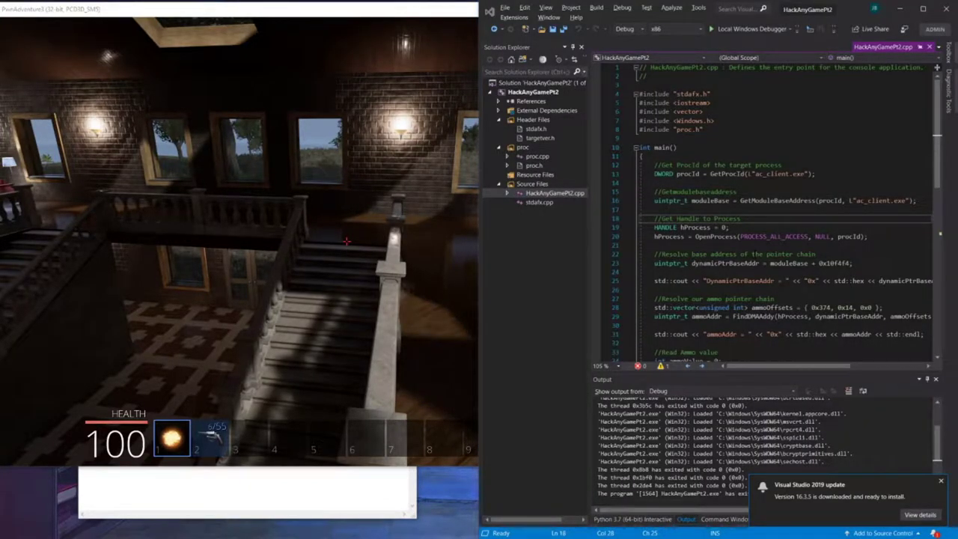
pyautogui.hotkey('alt', 'Tab')
pyautogui.click(742, 317)
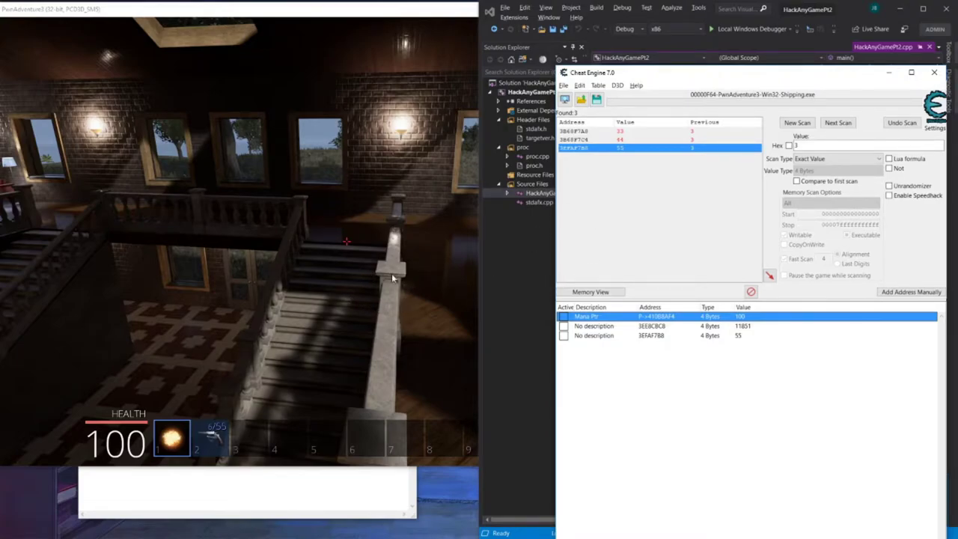
pyautogui.moveTo(659, 73); pyautogui.dragTo(577, 70)
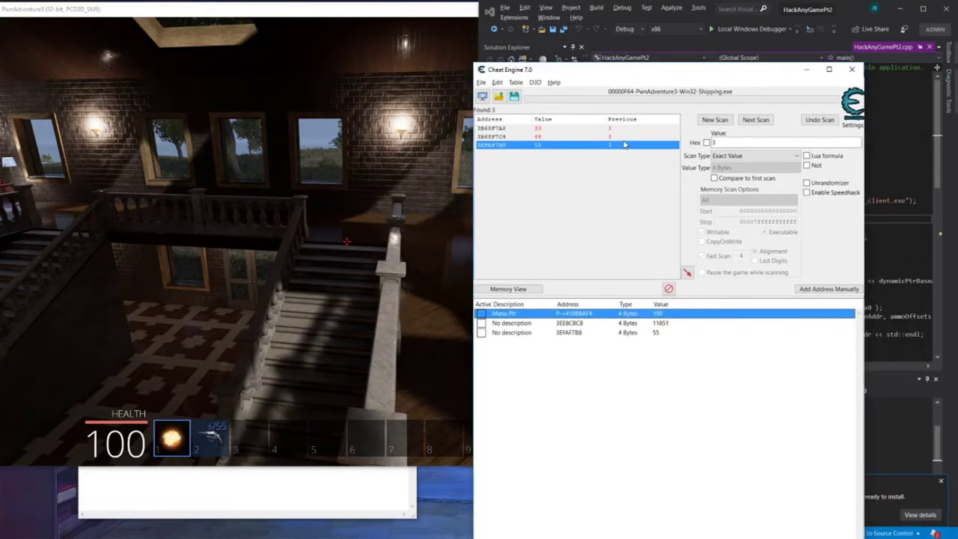